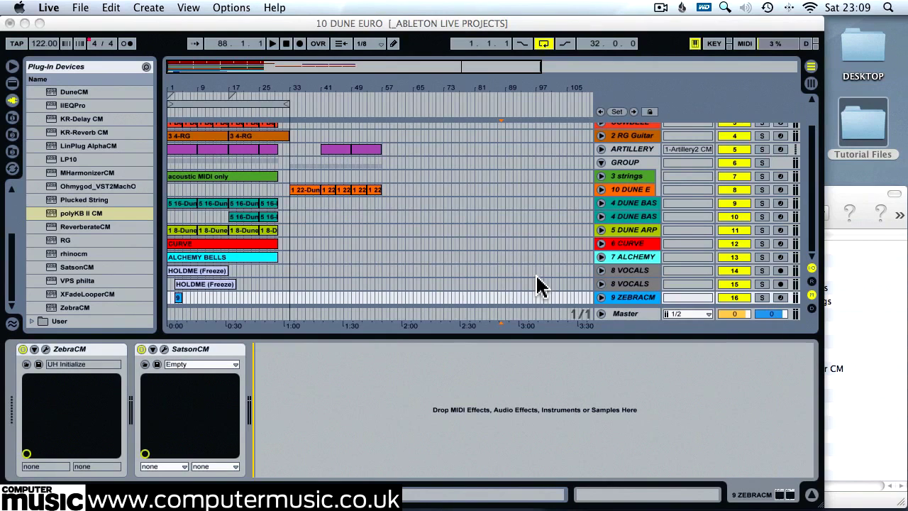
- Insert a new MIDI track at the end of the arrangement and load the Alchemy instrument onto it
{"action": "left_click", "coordinate": [148, 9]}
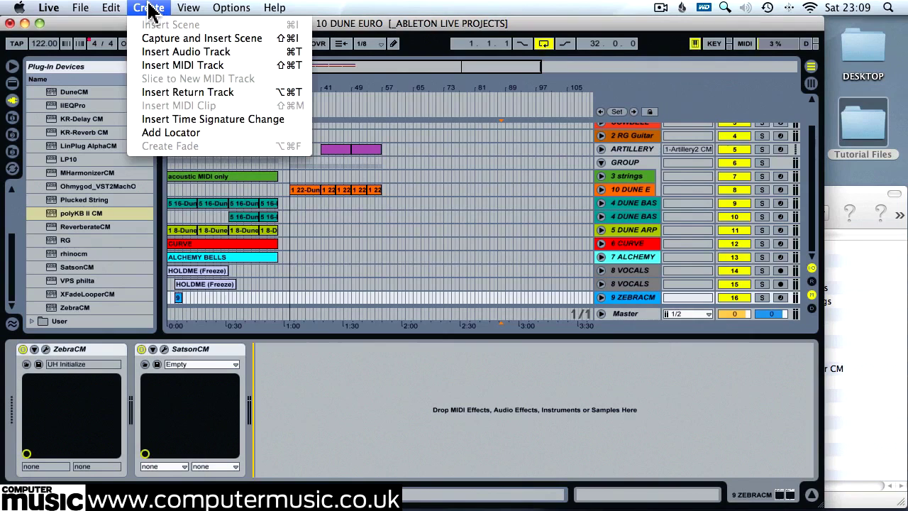
{"action": "left_click", "coordinate": [170, 65]}
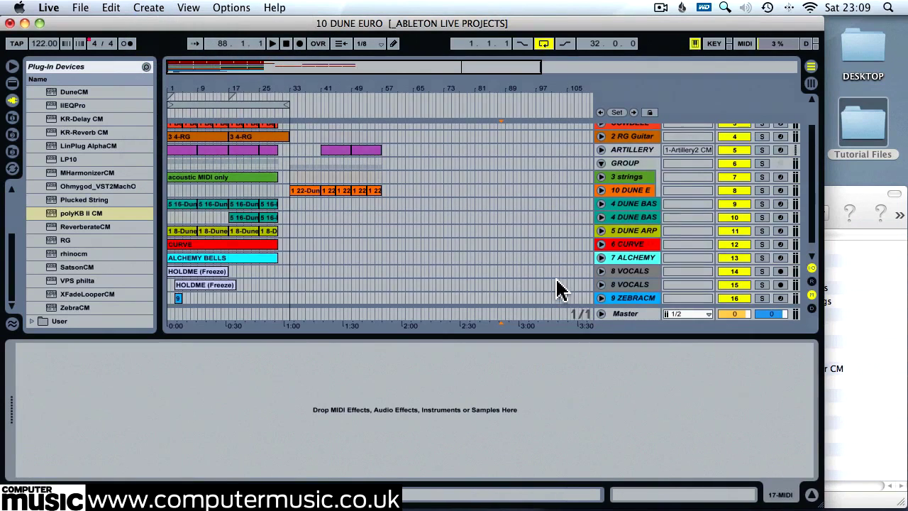
{"action": "scroll", "coordinate": [84, 190], "scroll_direction": "up", "scroll_amount": 5}
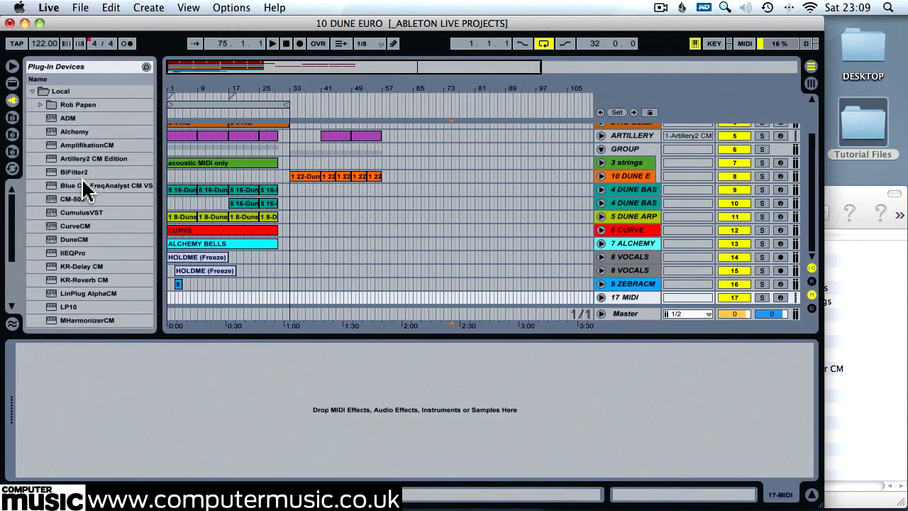
{"action": "left_click_drag", "start_coordinate": [78, 132], "coordinate": [249, 306]}
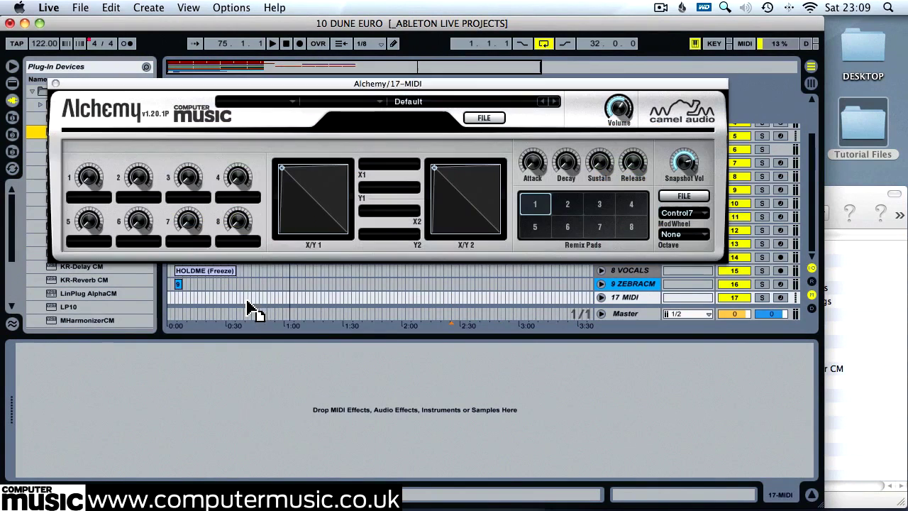
- Load the Gran Piano preset from Alchemy's Keys category
{"action": "left_click", "coordinate": [344, 106]}
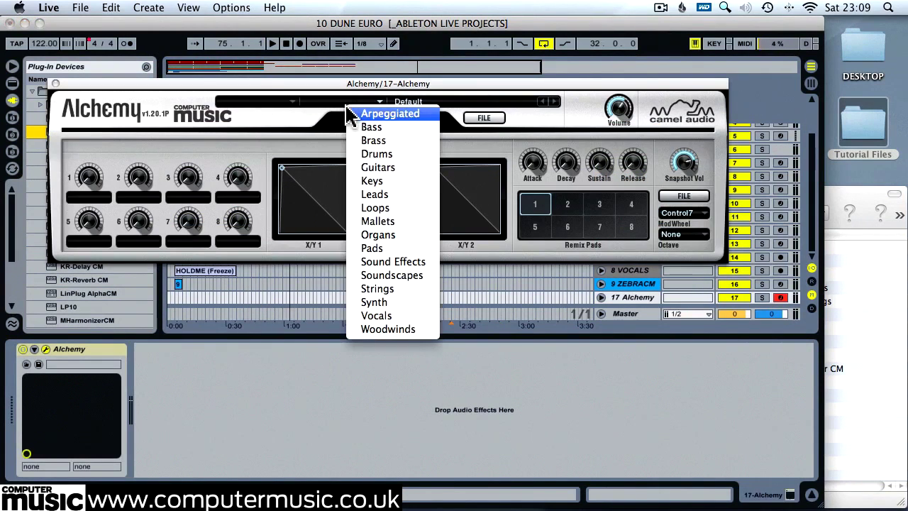
{"action": "left_click", "coordinate": [374, 183]}
{"action": "left_click", "coordinate": [426, 102]}
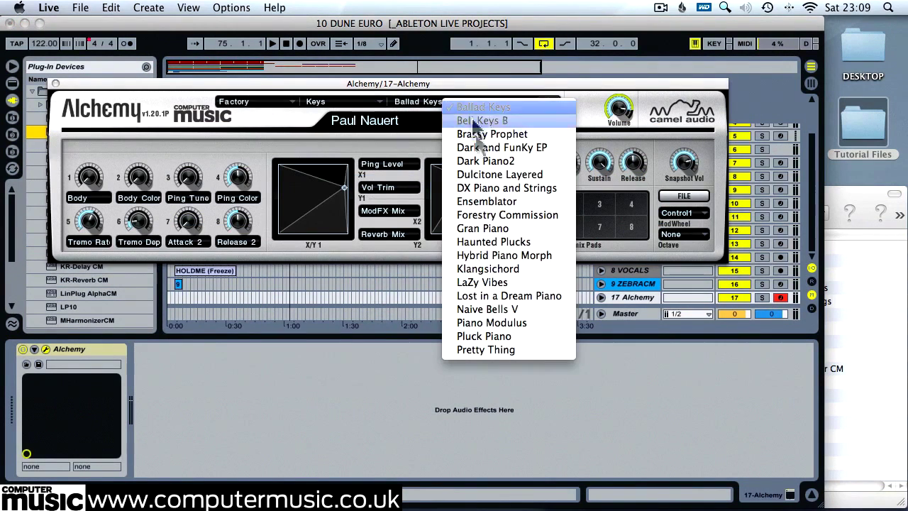
{"action": "left_click", "coordinate": [483, 229]}
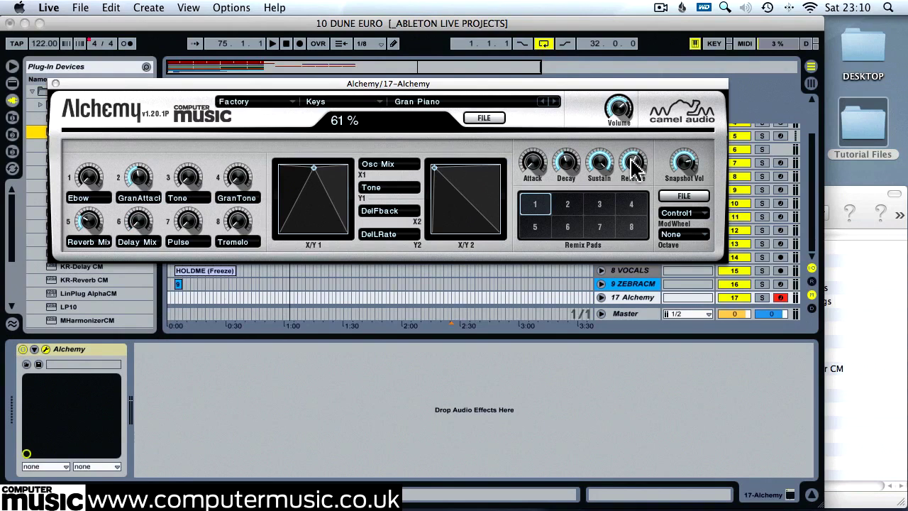
- Set Alchemy's release to 70% and its volume to about -9.67 dB, and move its window below the arrangement
{"action": "scroll", "coordinate": [633, 160], "scroll_direction": "up", "scroll_amount": 3}
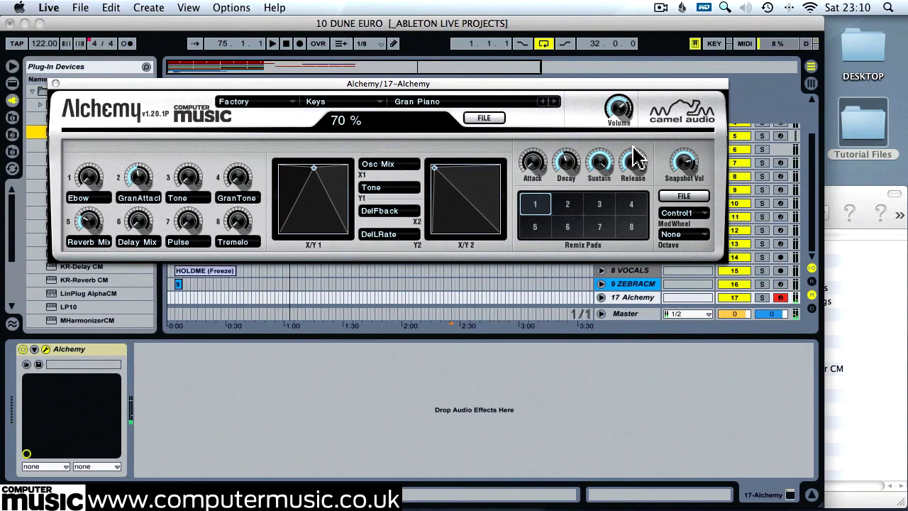
{"action": "left_click_drag", "start_coordinate": [420, 83], "coordinate": [509, 340]}
- Place PIANO.mid from the MIDI PARTS & SAMPLES folder at bar 1 of the Alchemy track and STRINGS.mid directly after it at bar 9
{"action": "left_click", "coordinate": [855, 288]}
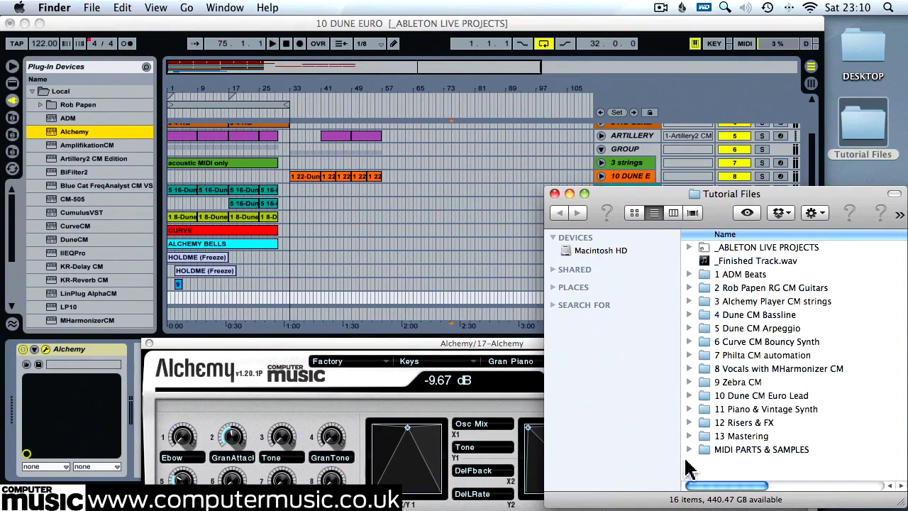
{"action": "left_click", "coordinate": [689, 449]}
{"action": "scroll", "coordinate": [786, 411], "scroll_direction": "down", "scroll_amount": 5}
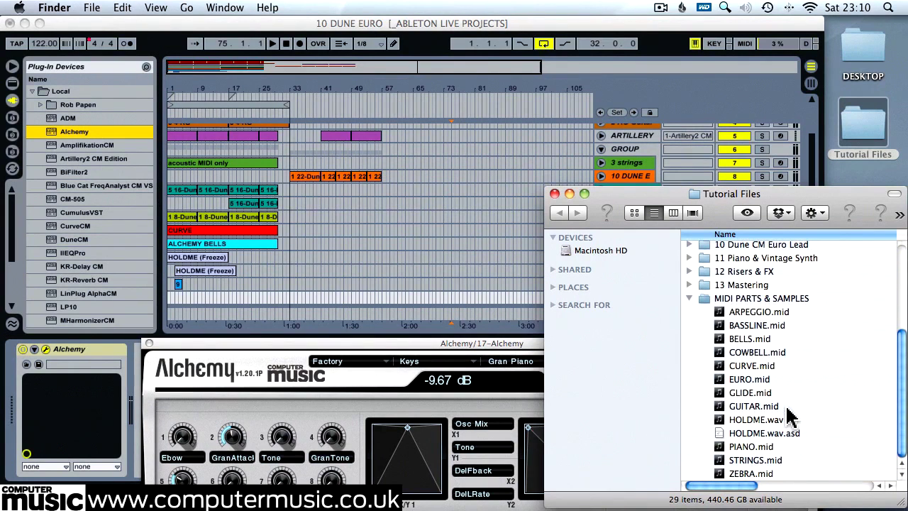
{"action": "left_click_drag", "start_coordinate": [753, 448], "coordinate": [210, 299]}
{"action": "left_click", "coordinate": [876, 321]}
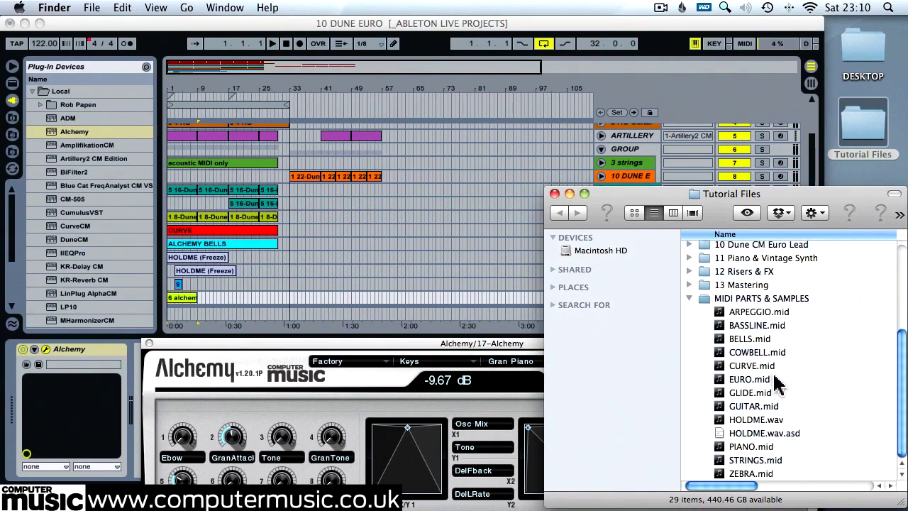
{"action": "left_click_drag", "start_coordinate": [750, 446], "coordinate": [203, 306]}
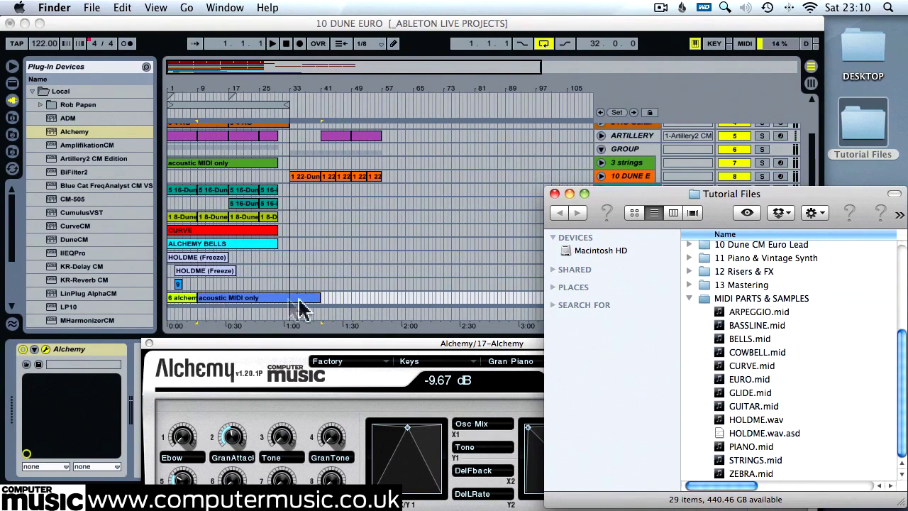
- Solo the new Alchemy track, audition the looped section, and close the Alchemy window
{"action": "left_click", "coordinate": [762, 297]}
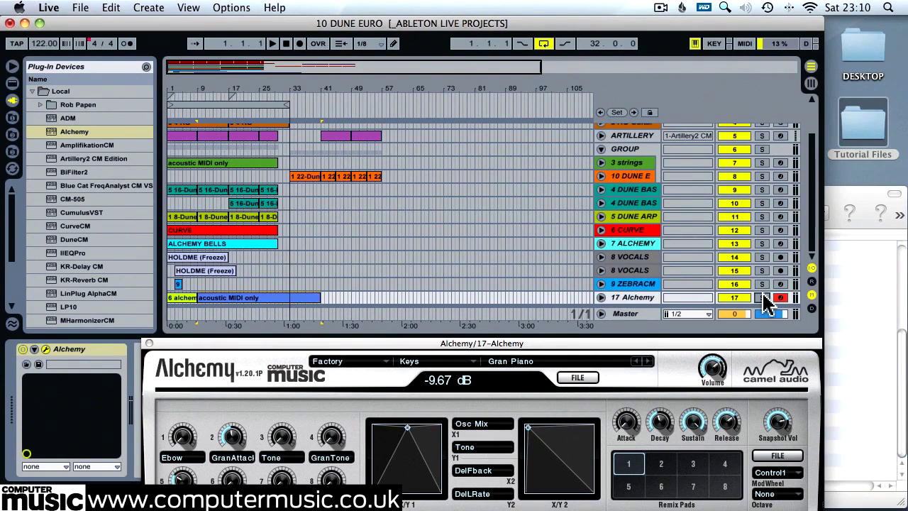
{"action": "left_click", "coordinate": [263, 106]}
{"action": "key", "text": "space"}
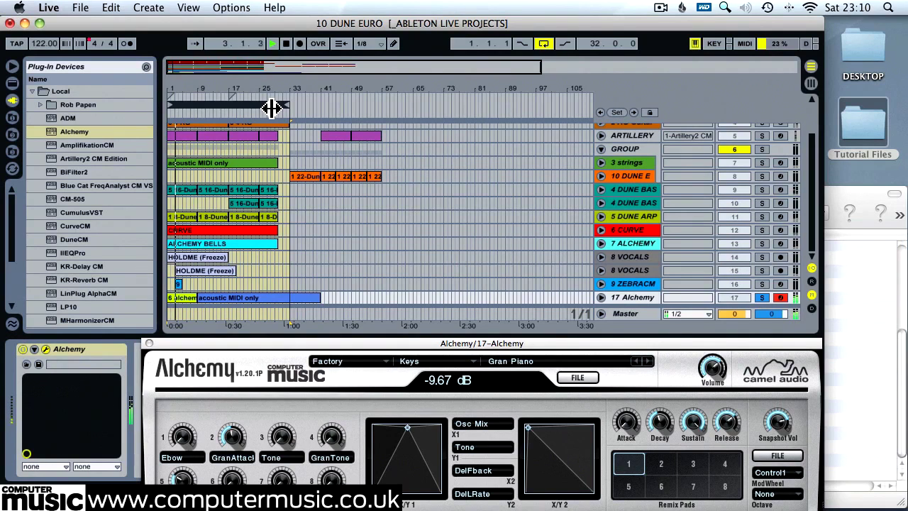
{"action": "key", "text": "space"}
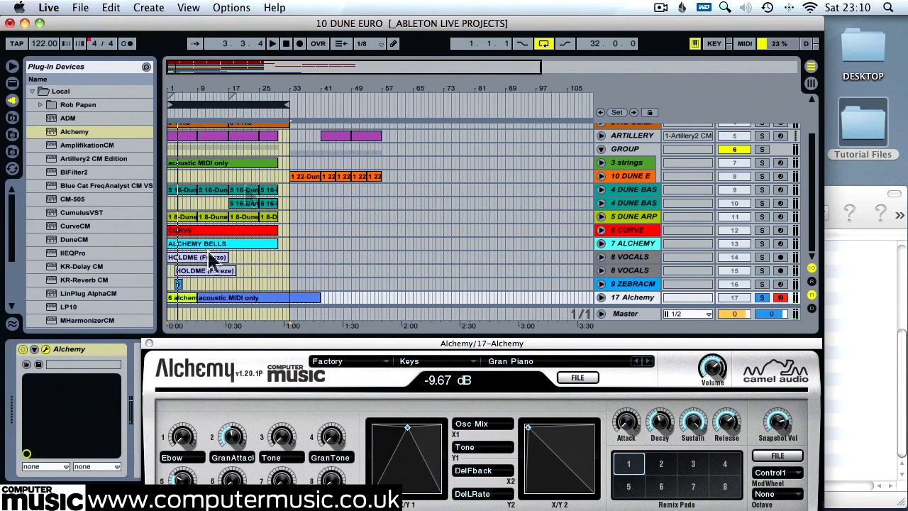
{"action": "left_click", "coordinate": [149, 343]}
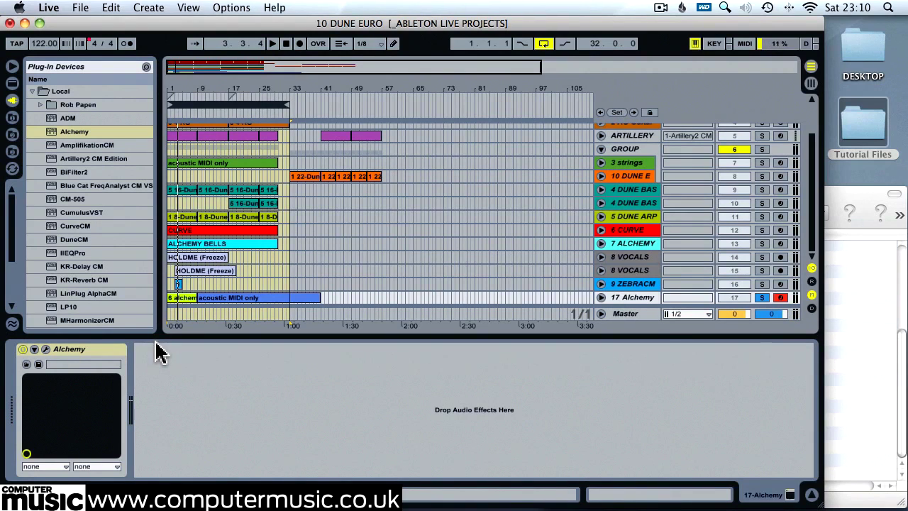
- Add IIEQPro after Alchemy and boost band 1 by about 8.4 dB at about 8043 Hz
{"action": "left_click_drag", "start_coordinate": [77, 253], "coordinate": [223, 418]}
{"action": "left_click_drag", "start_coordinate": [414, 263], "coordinate": [480, 172]}
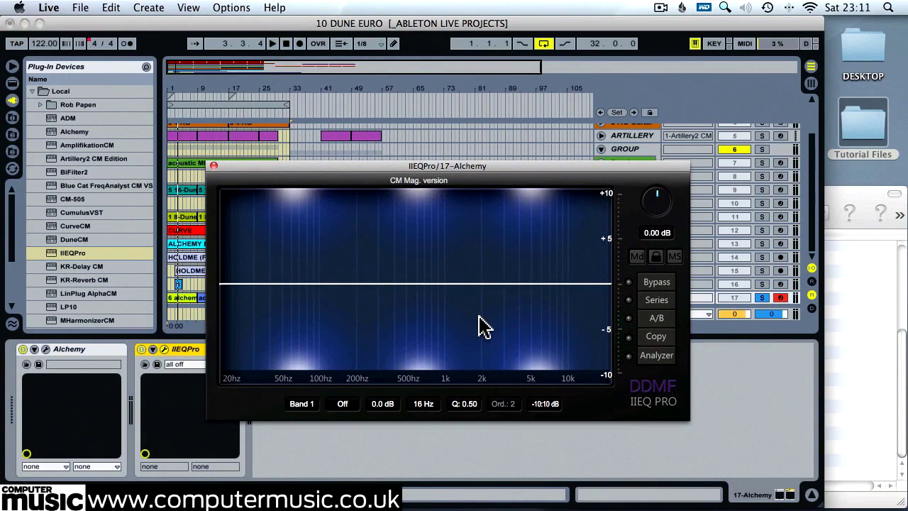
{"action": "left_click_drag", "start_coordinate": [503, 284], "coordinate": [558, 208]}
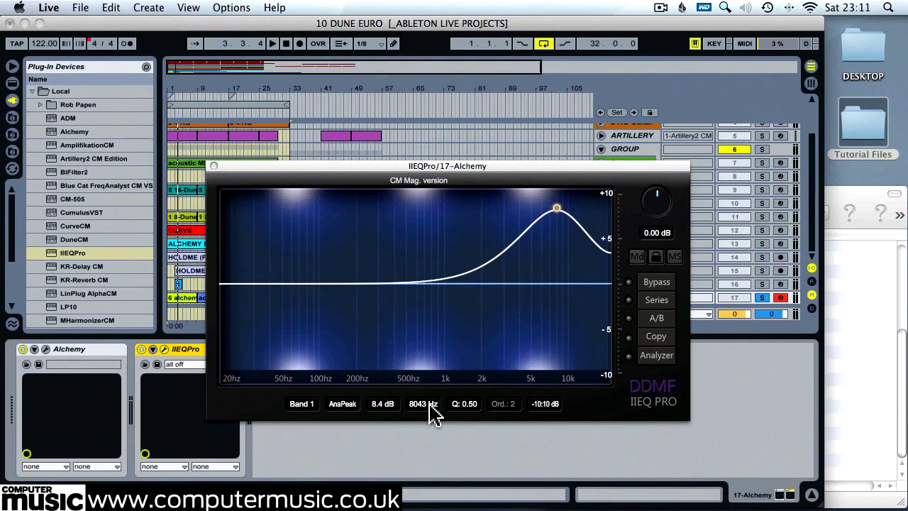
- Make band 2 of the equalizer an HPF24 filter at about 252 Hz and play the loop to hear the equalized piano
{"action": "left_click", "coordinate": [343, 285]}
{"action": "left_click_drag", "start_coordinate": [343, 285], "coordinate": [367, 344]}
{"action": "left_click", "coordinate": [341, 405]}
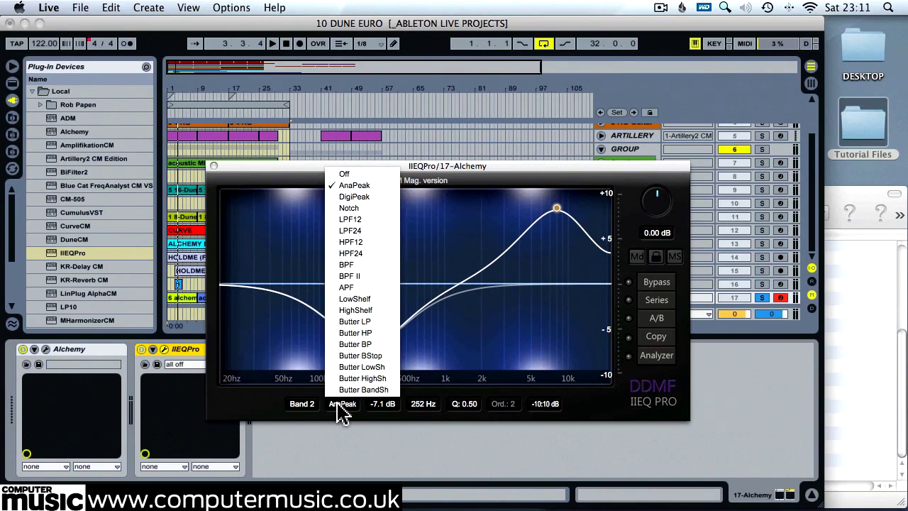
{"action": "left_click", "coordinate": [359, 255]}
{"action": "left_click_drag", "start_coordinate": [369, 284], "coordinate": [369, 287]}
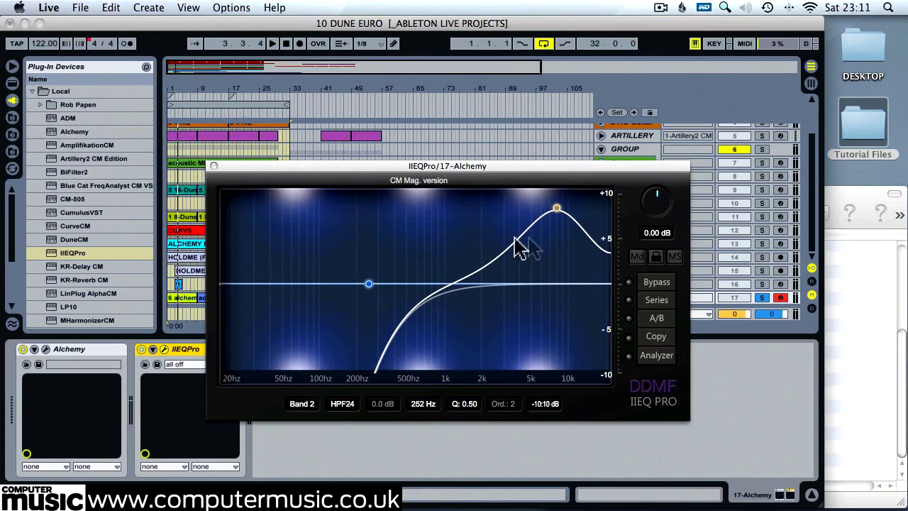
{"action": "left_click", "coordinate": [557, 209]}
{"action": "key", "text": "space"}
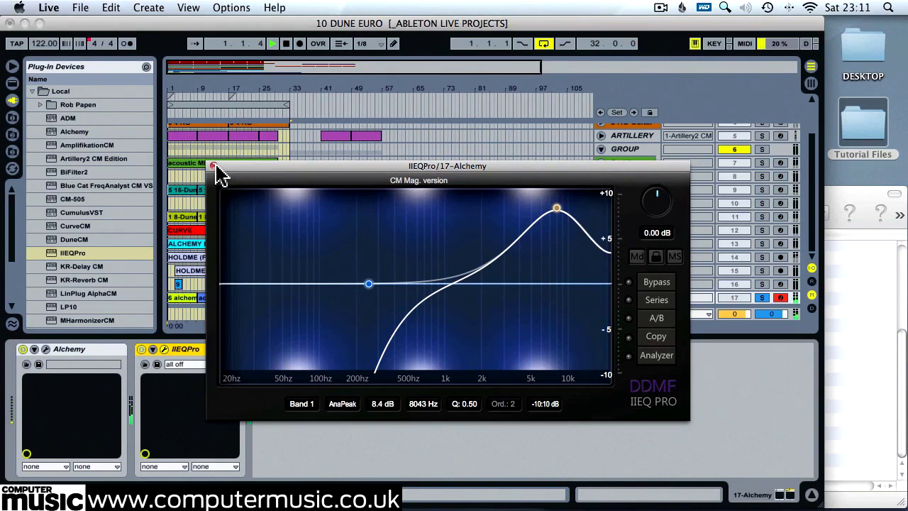
- Add SatsonCM after IIEQPro, set its gain to 4, and adjust its high-pass filter
{"action": "left_click_drag", "start_coordinate": [222, 174], "coordinate": [348, 156]}
{"action": "scroll", "coordinate": [124, 245], "scroll_direction": "down", "scroll_amount": 5}
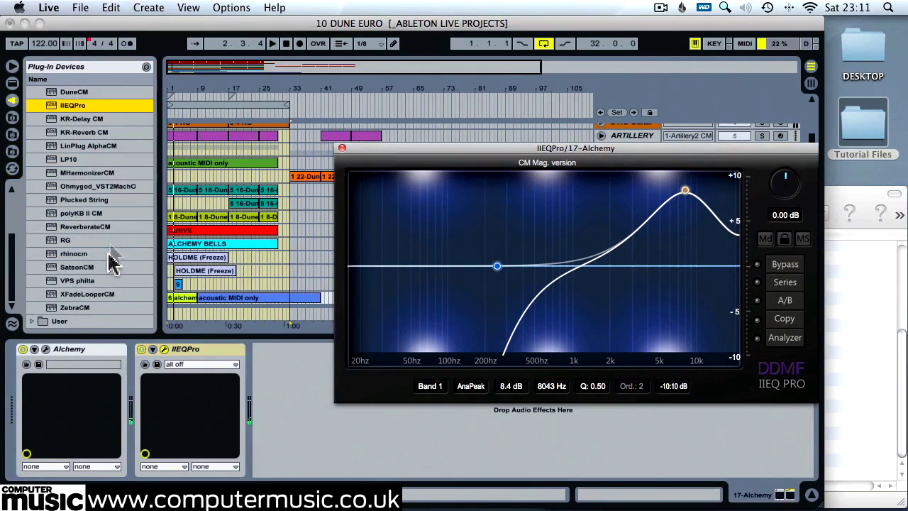
{"action": "left_click_drag", "start_coordinate": [92, 265], "coordinate": [305, 418]}
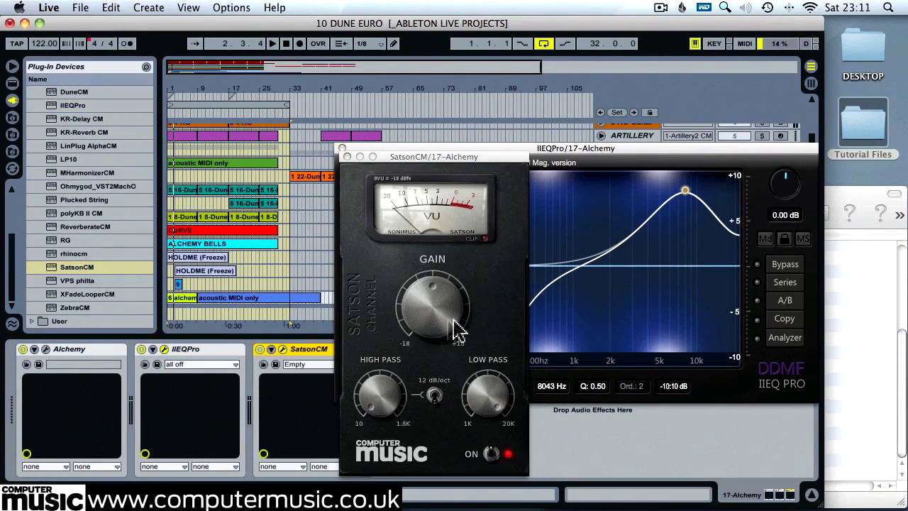
{"action": "double_click", "coordinate": [434, 310]}
{"action": "type", "text": "4"}
{"action": "key", "text": "Return"}
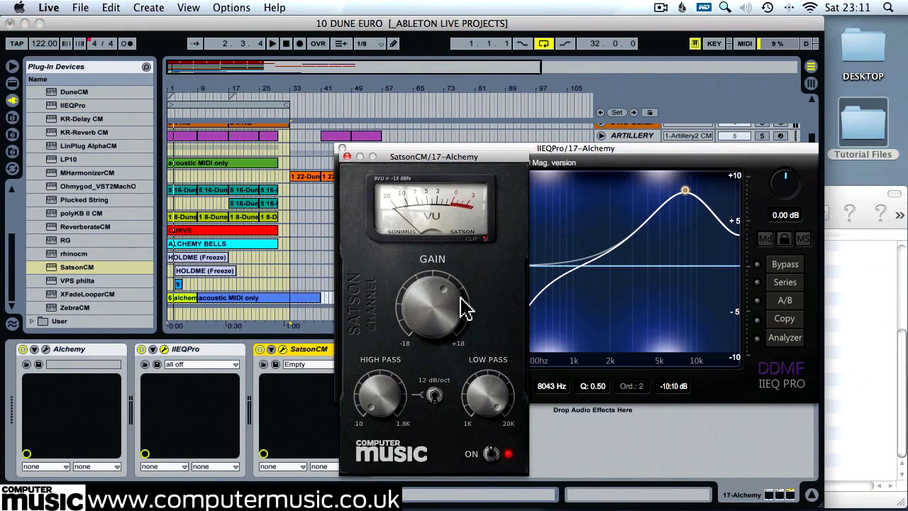
{"action": "double_click", "coordinate": [379, 397]}
{"action": "key", "text": "Return"}
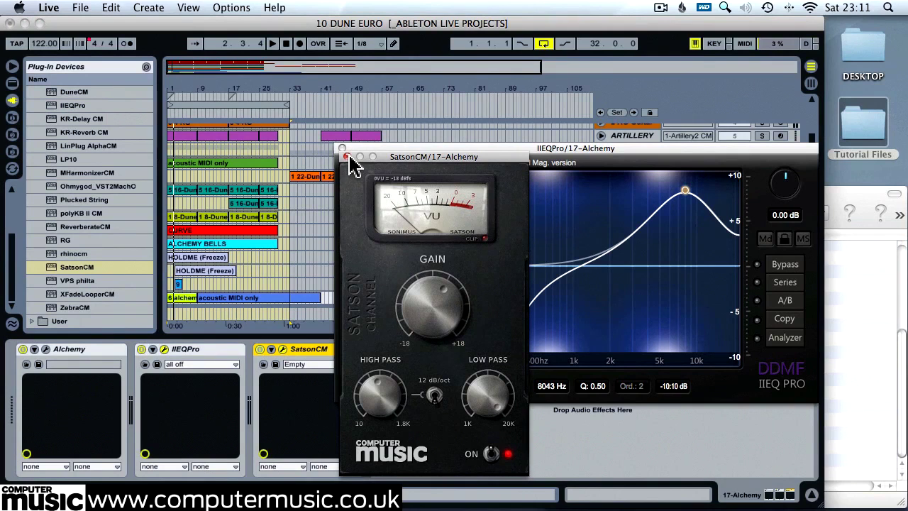
- Audition the piano through the effect chain and close the SatsonCM and IIEQPro windows
{"action": "key", "text": "space"}
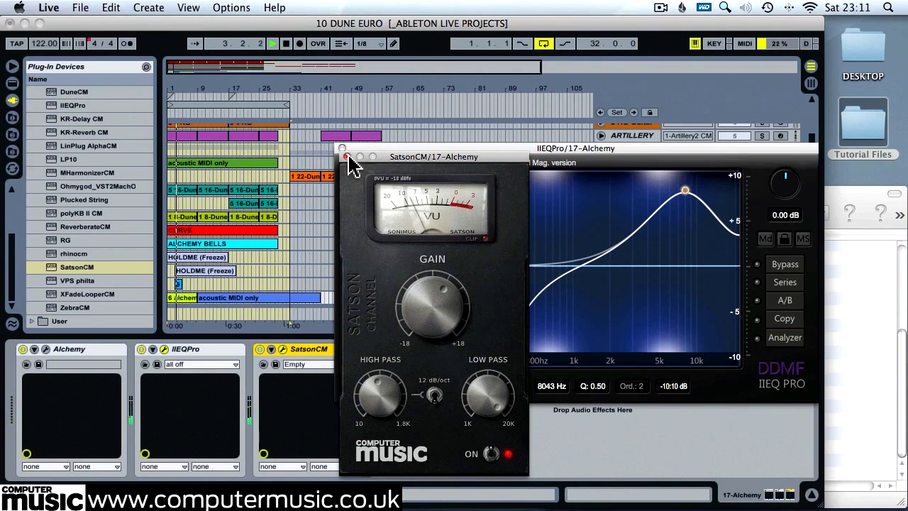
{"action": "left_click", "coordinate": [346, 157]}
{"action": "left_click", "coordinate": [342, 148]}
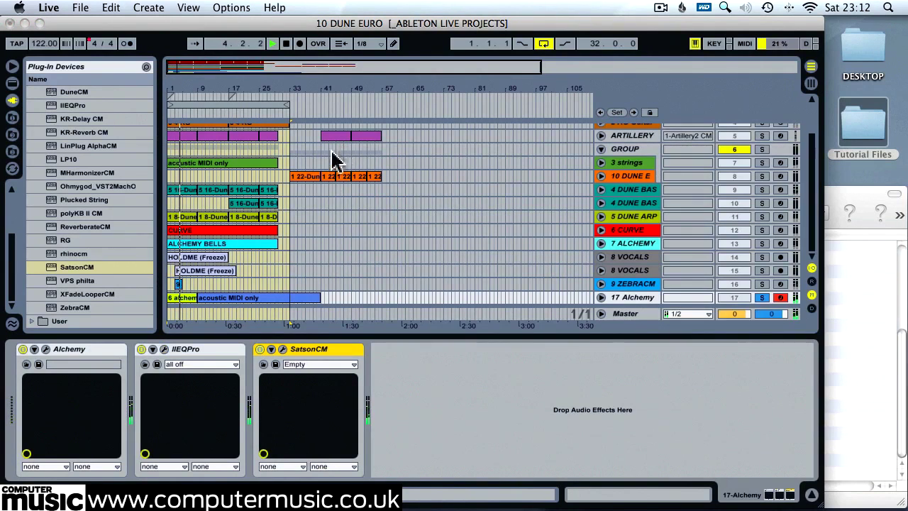
- Insert another MIDI track and move it below the piano's Alchemy track, just above the Master
{"action": "left_click", "coordinate": [358, 252]}
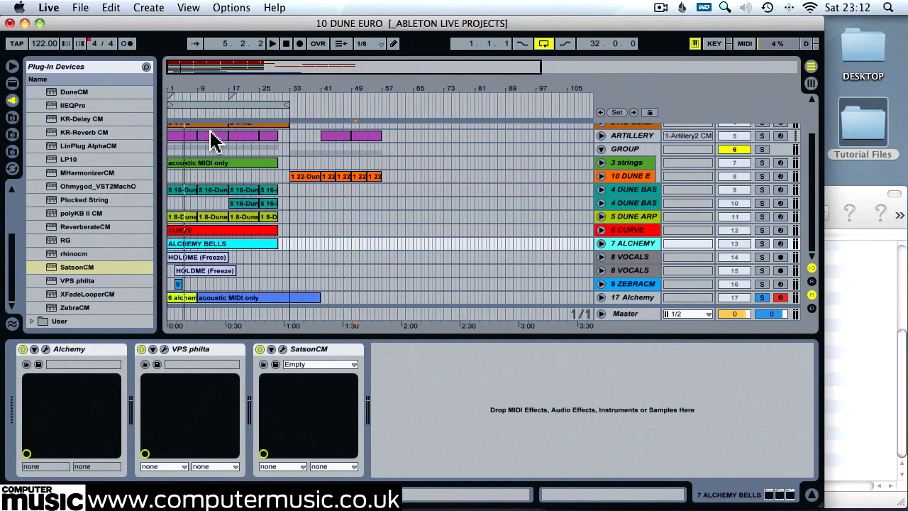
{"action": "left_click", "coordinate": [157, 8]}
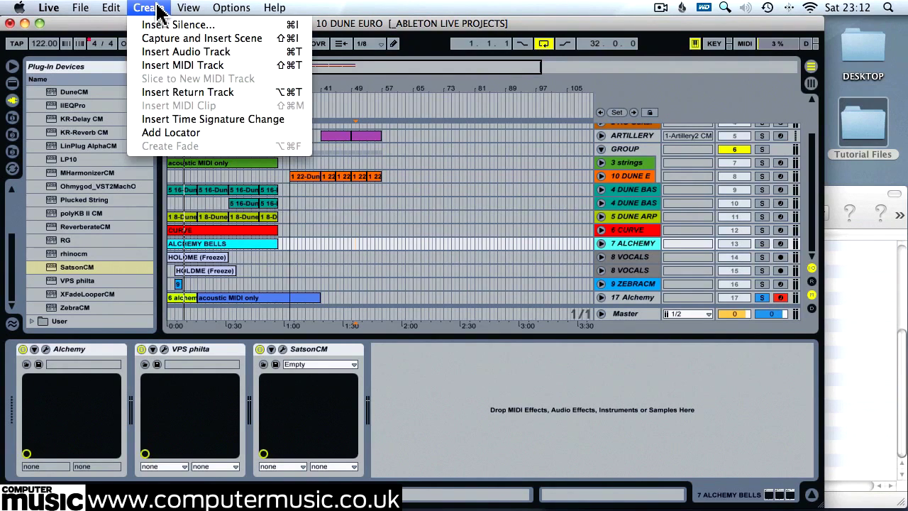
{"action": "left_click", "coordinate": [149, 65]}
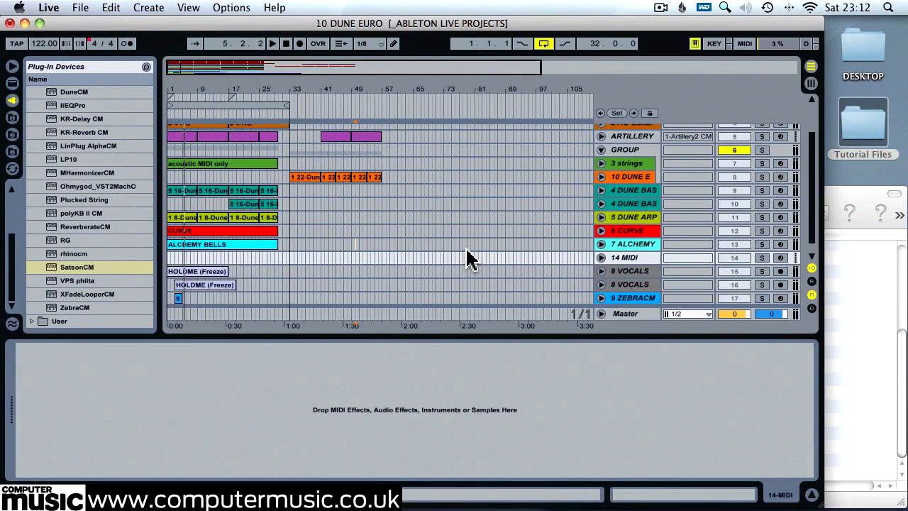
{"action": "left_click", "coordinate": [617, 249]}
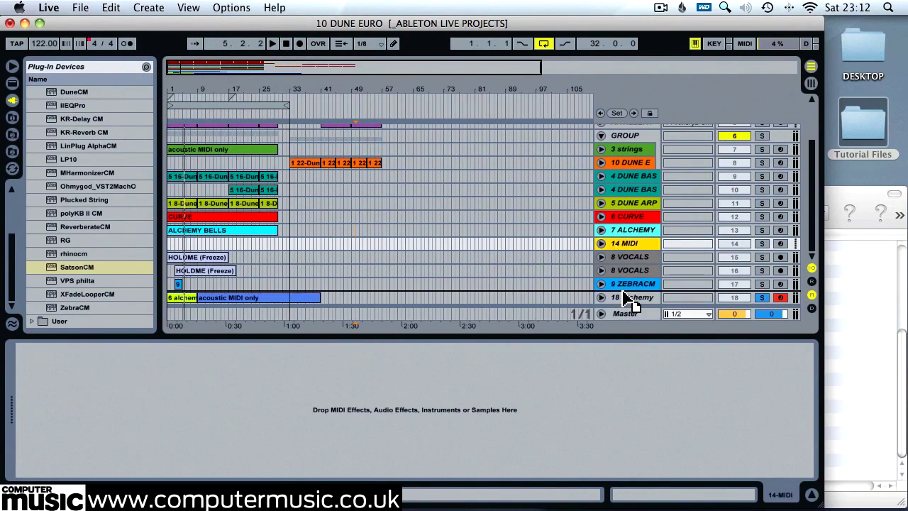
{"action": "left_click_drag", "start_coordinate": [630, 316], "coordinate": [624, 310]}
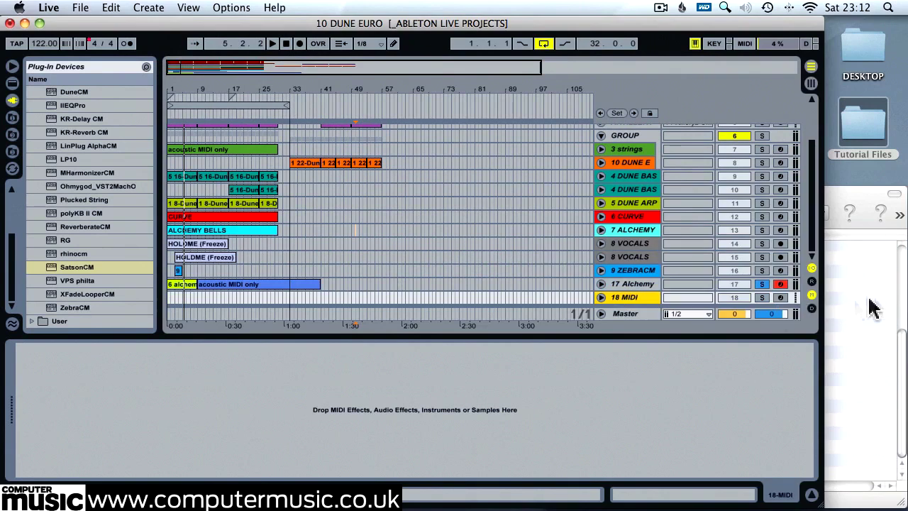
- Place GLIDE.mid at bar 1 of the new MIDI track, then solo and arm that track
{"action": "left_click", "coordinate": [854, 310]}
{"action": "left_click_drag", "start_coordinate": [751, 397], "coordinate": [170, 305]}
{"action": "left_click", "coordinate": [761, 297]}
{"action": "left_click", "coordinate": [780, 297]}
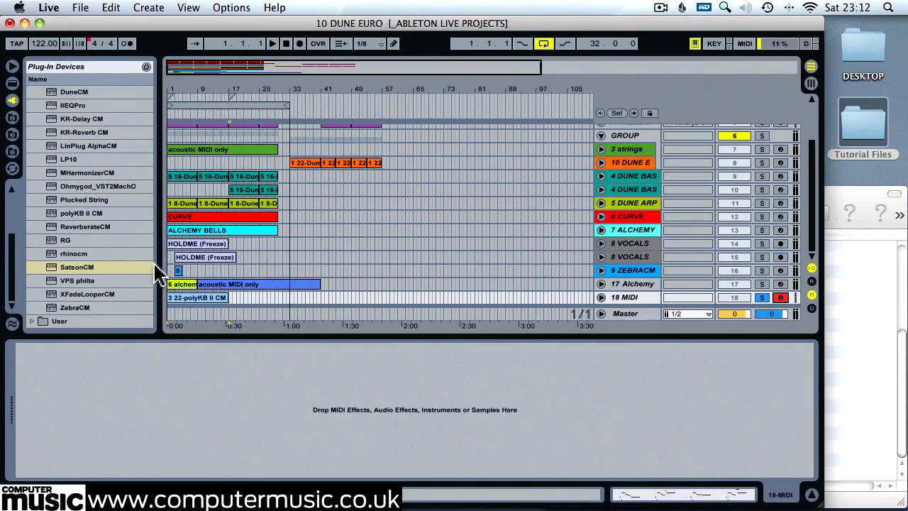
- Load polyKB II CM onto the new MIDI track and reposition its window to show the whole interface
{"action": "scroll", "coordinate": [116, 260], "scroll_direction": "up", "scroll_amount": 5}
{"action": "left_click_drag", "start_coordinate": [102, 314], "coordinate": [157, 385]}
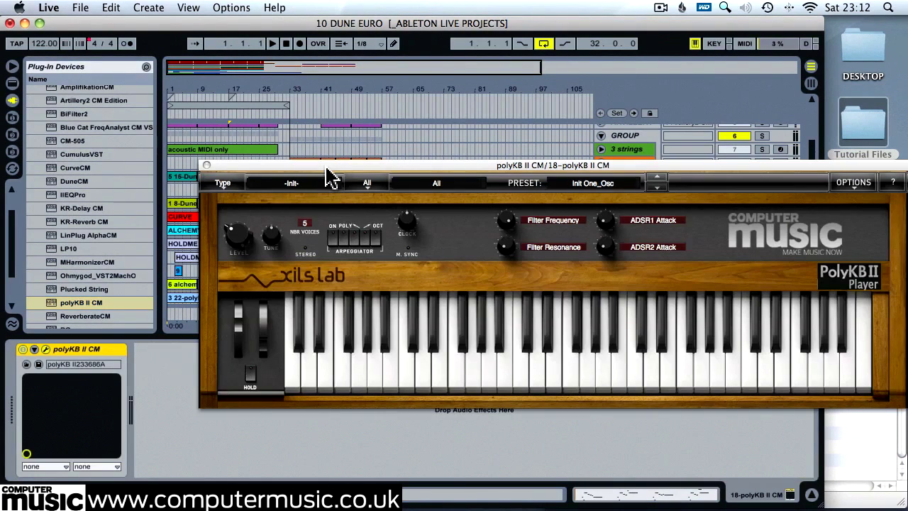
{"action": "left_click_drag", "start_coordinate": [325, 170], "coordinate": [272, 167]}
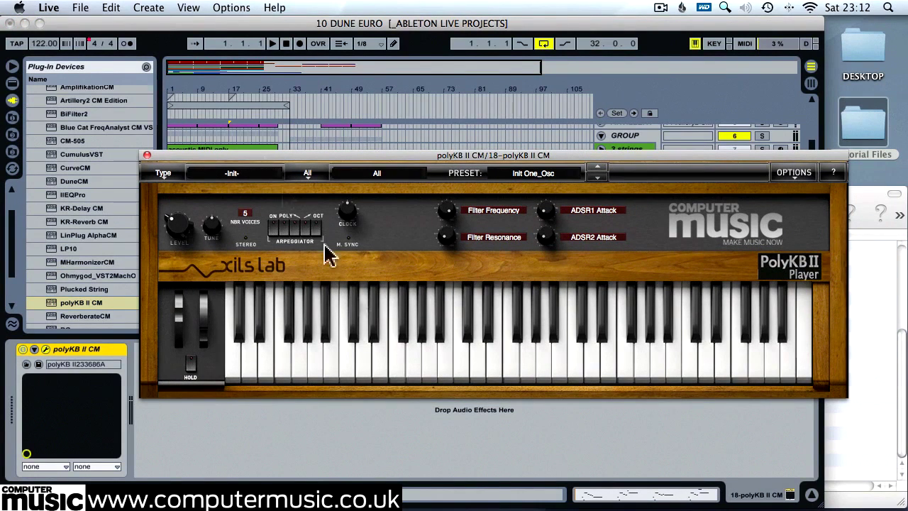
- Load the Lead preset LD Soaring Glider JRM in polyKB II CM and close the synth's window
{"action": "left_click", "coordinate": [253, 174]}
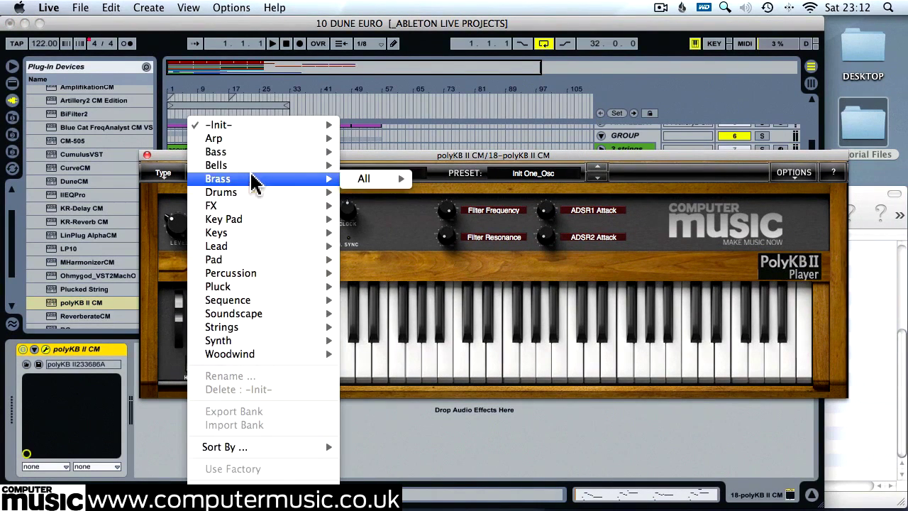
{"action": "mouse_move", "coordinate": [258, 312]}
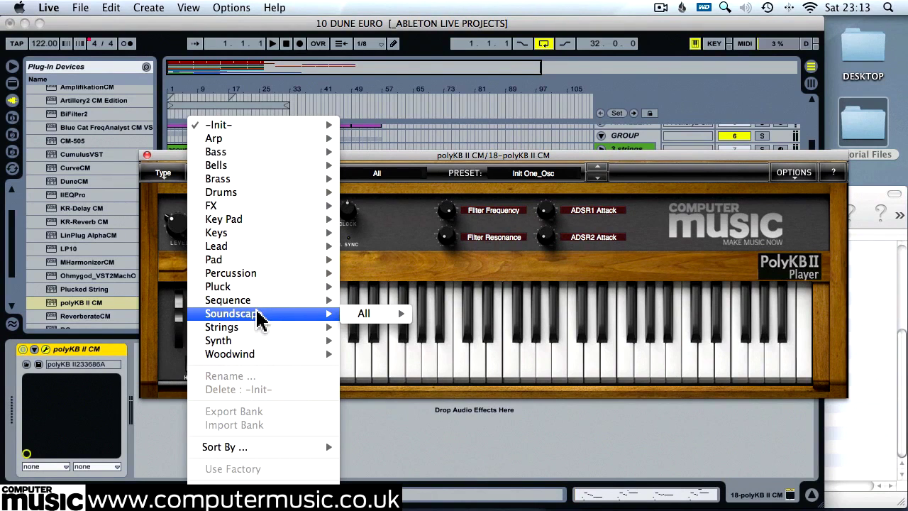
{"action": "mouse_move", "coordinate": [300, 247]}
{"action": "mouse_move", "coordinate": [392, 249]}
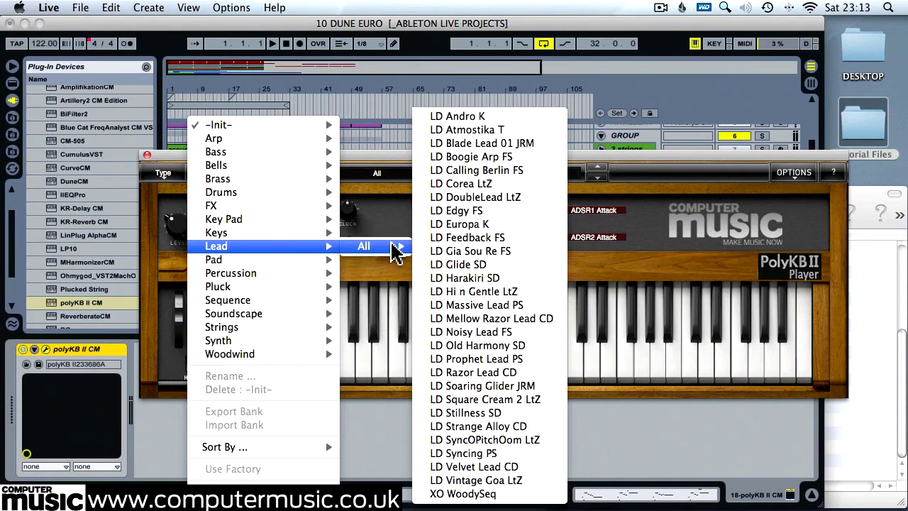
{"action": "left_click", "coordinate": [473, 385]}
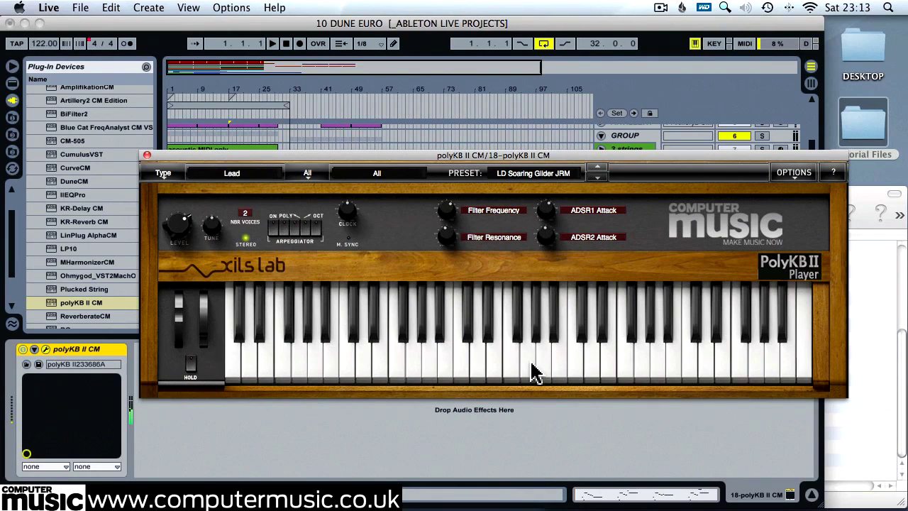
{"action": "left_click", "coordinate": [147, 155]}
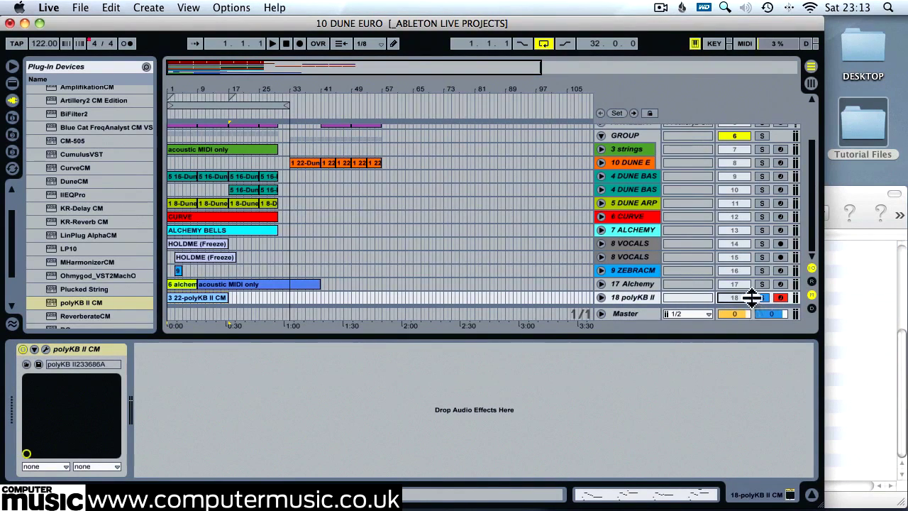
- Set the polyKB II track's volume to -6.6 dB and add SatsonCM after the synth
{"action": "left_click", "coordinate": [601, 297]}
{"action": "left_click_drag", "start_coordinate": [730, 260], "coordinate": [730, 268]}
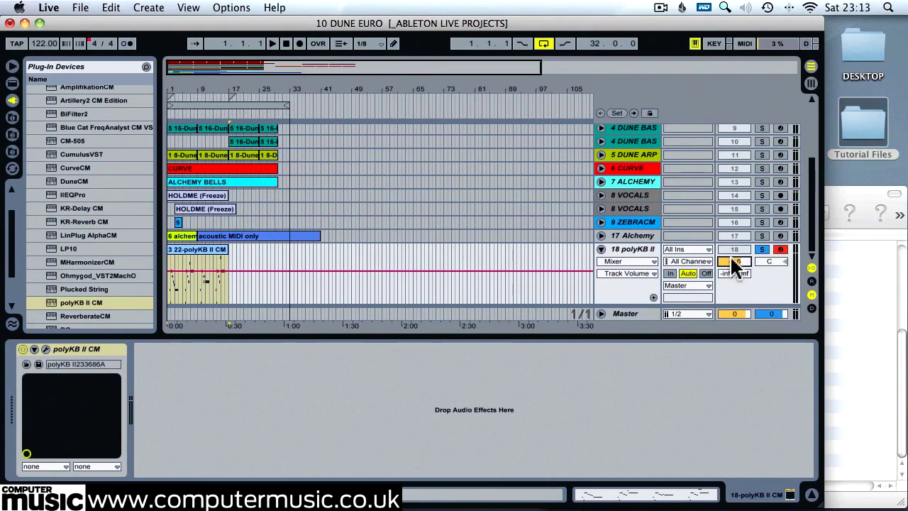
{"action": "scroll", "coordinate": [99, 266], "scroll_direction": "down", "scroll_amount": 3}
{"action": "left_click_drag", "start_coordinate": [77, 267], "coordinate": [187, 370]}
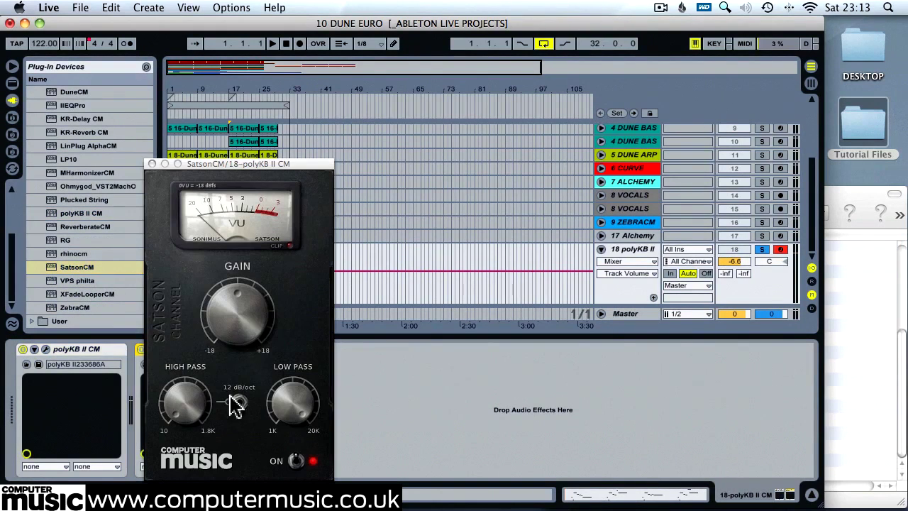
- Reduce SatsonCM's gain slightly and raise its high-pass cutoff to thin out the synth's low end
{"action": "left_click", "coordinate": [242, 315]}
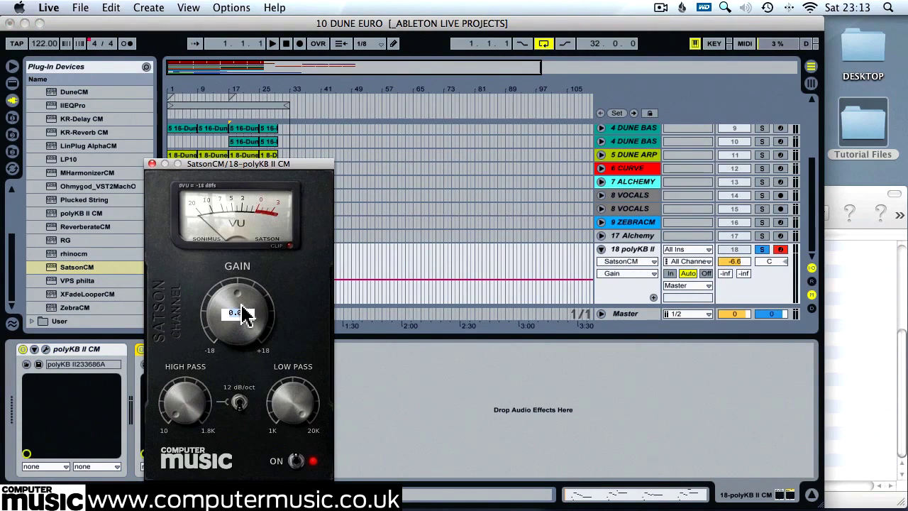
{"action": "left_click_drag", "start_coordinate": [242, 314], "coordinate": [245, 316]}
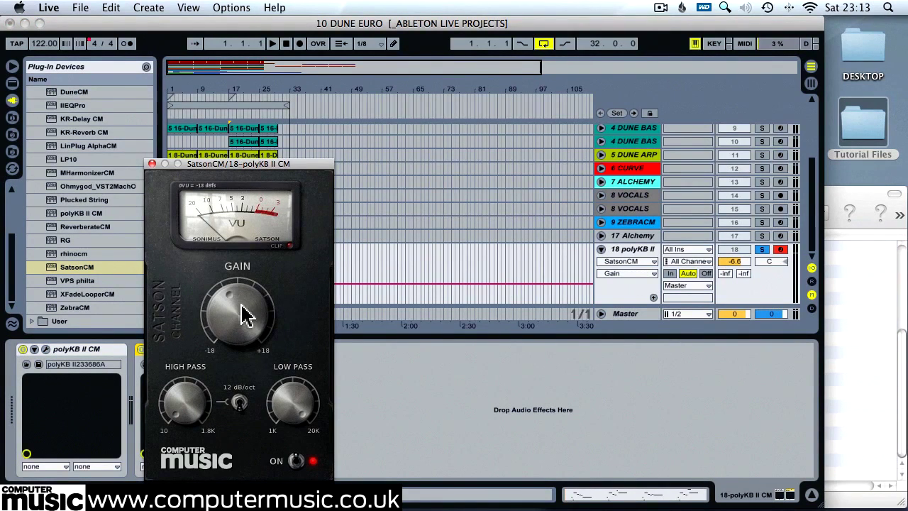
{"action": "left_click", "coordinate": [184, 404]}
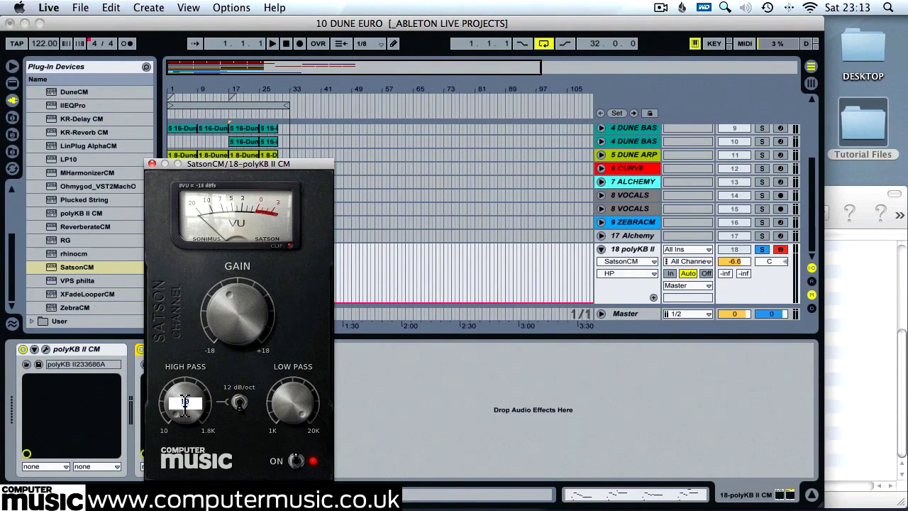
{"action": "left_click_drag", "start_coordinate": [184, 404], "coordinate": [187, 410]}
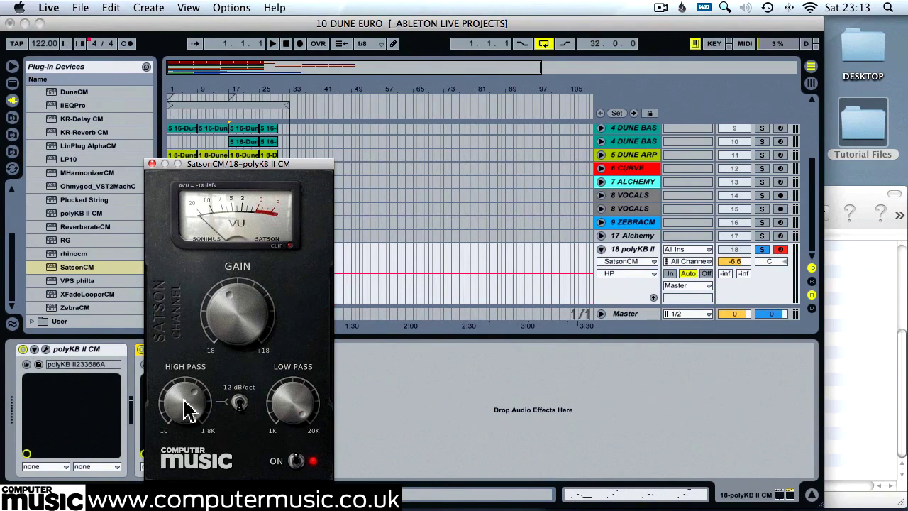
- Flip SatsonCM's filter slope switch and lower its low-pass cutoff slightly from the maximum
{"action": "left_click", "coordinate": [242, 411]}
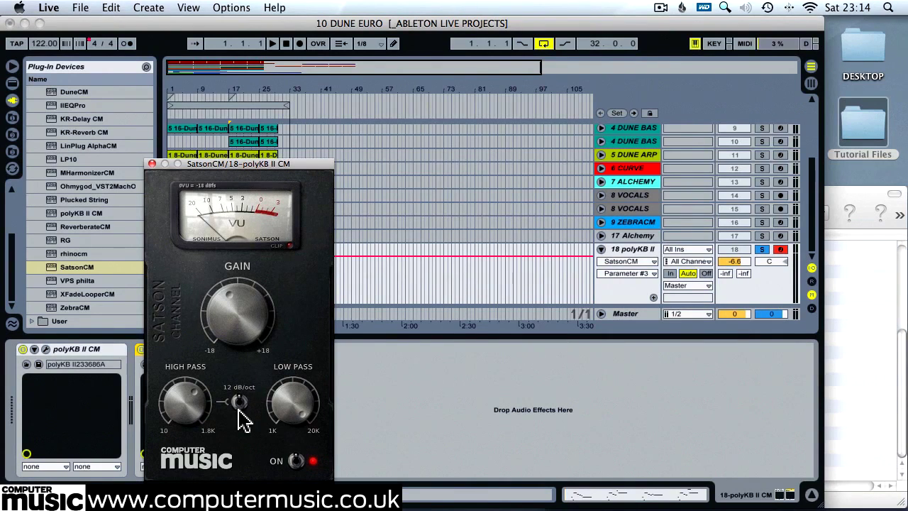
{"action": "double_click", "coordinate": [294, 403]}
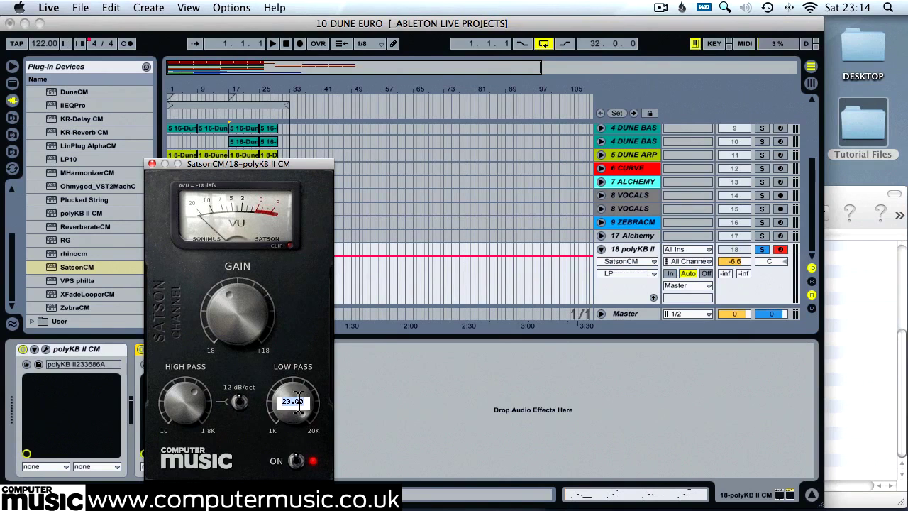
{"action": "key", "text": "Return"}
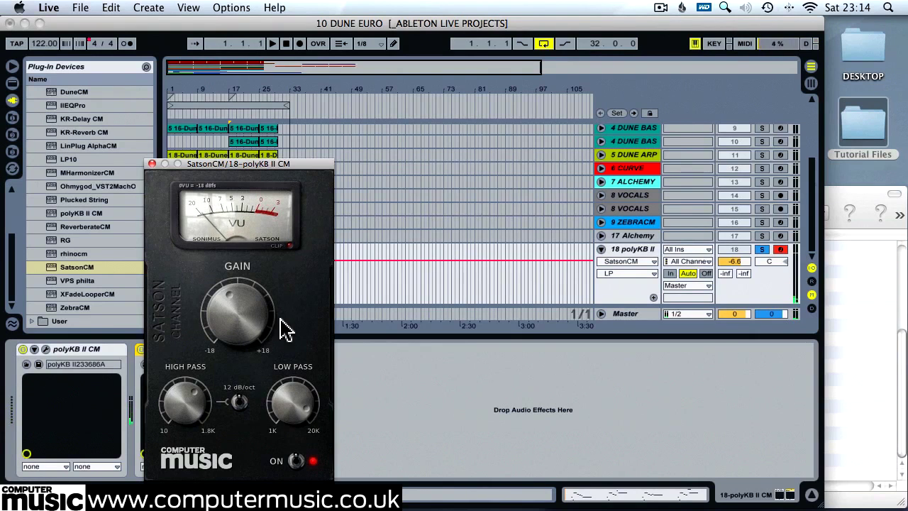
- Select the 32-bar loop, audition the soloed synth from bar 1 and close the SatsonCM window
{"action": "left_click_drag", "start_coordinate": [271, 164], "coordinate": [544, 183]}
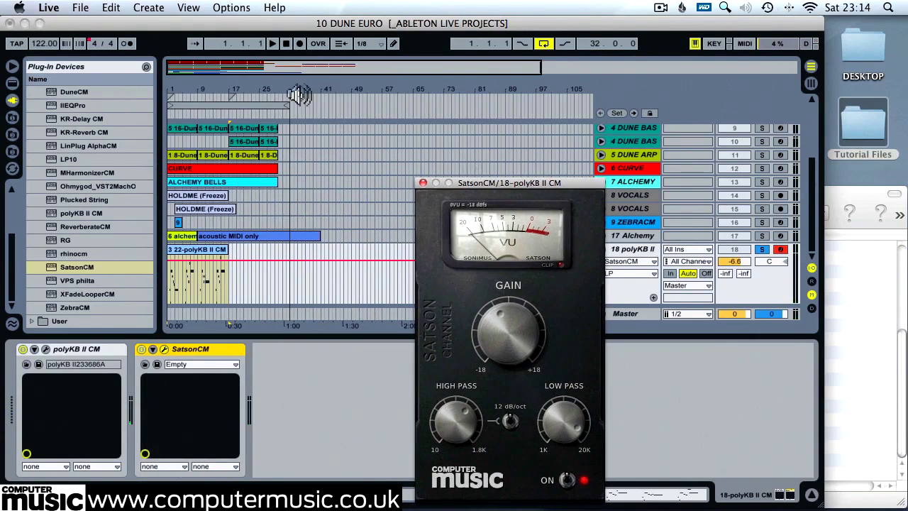
{"action": "left_click", "coordinate": [243, 104]}
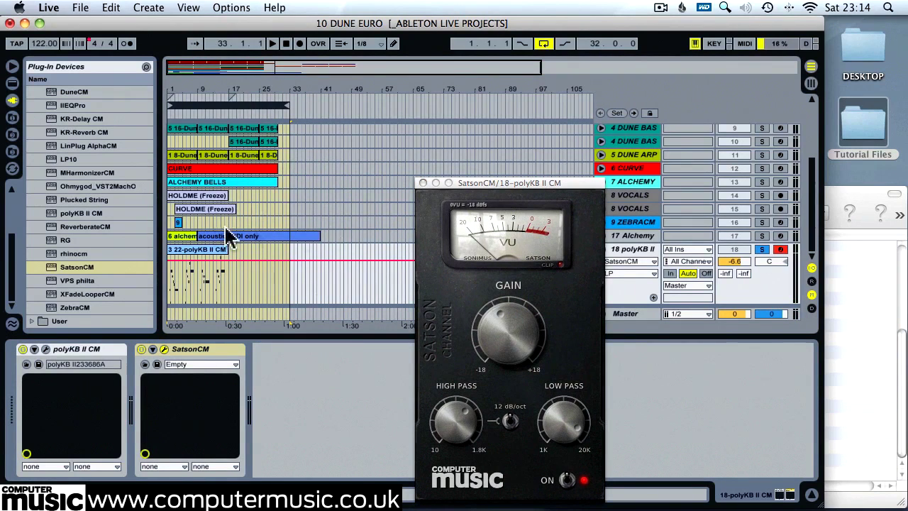
{"action": "key", "text": "space"}
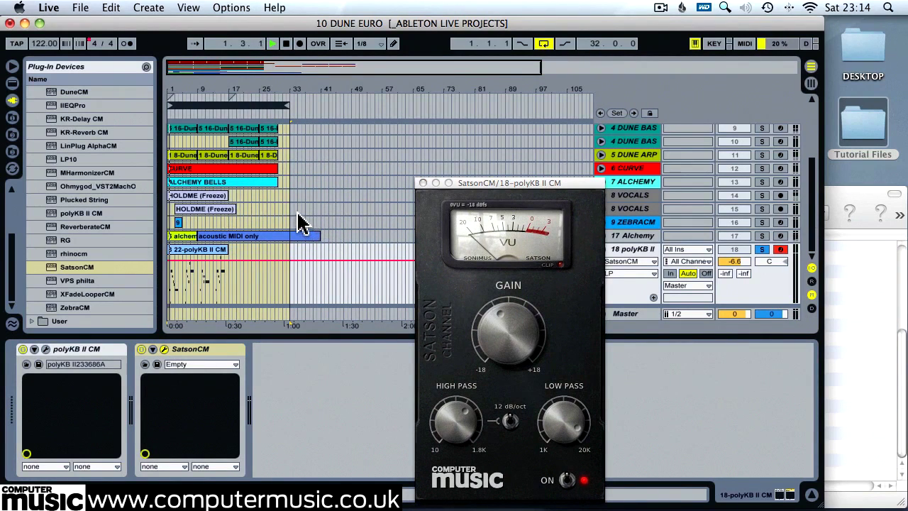
{"action": "left_click", "coordinate": [422, 183]}
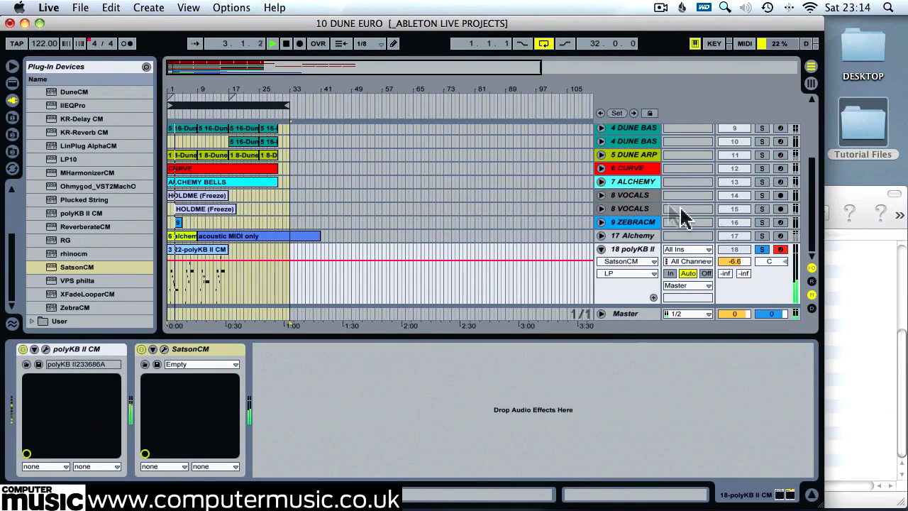
- Unsolo the polyKB II track during playback and set its volume to -2.0 dB against the full mix
{"action": "left_click", "coordinate": [761, 249]}
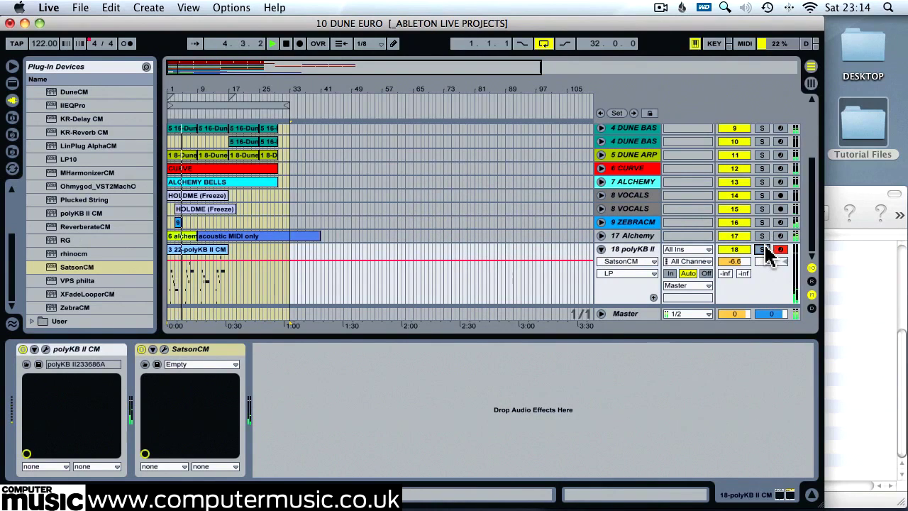
{"action": "left_click_drag", "start_coordinate": [735, 261], "coordinate": [735, 240]}
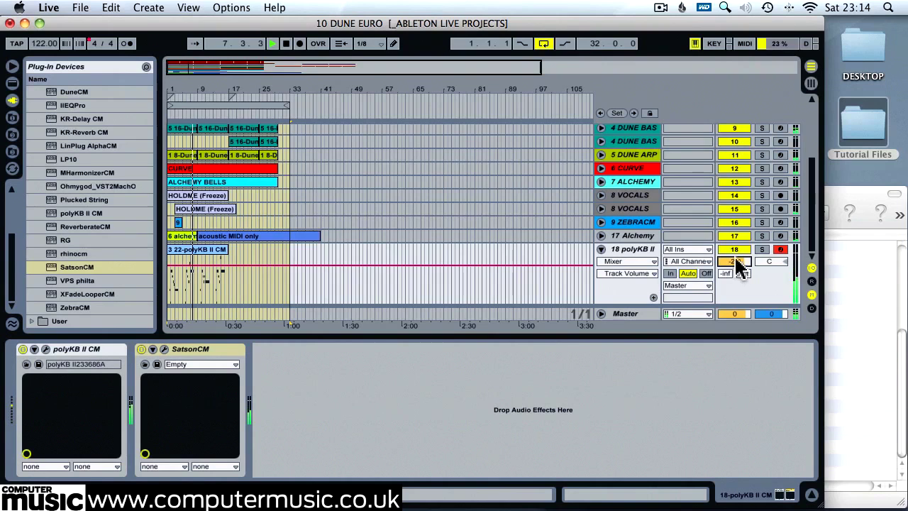
- Set the 17 Alchemy track's volume to -9.8 dB while the full mix plays, and stop playback
{"action": "left_click", "coordinate": [600, 235]}
{"action": "left_click_drag", "start_coordinate": [729, 250], "coordinate": [728, 263]}
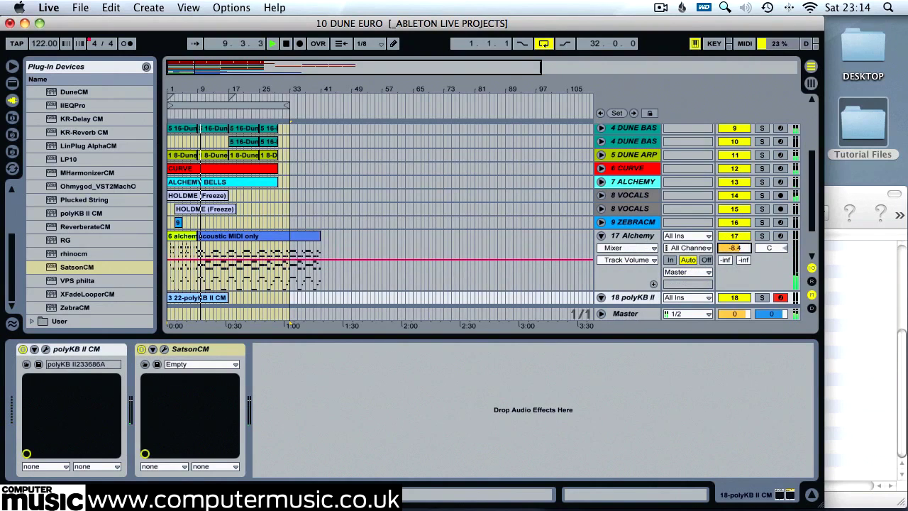
{"action": "scroll", "coordinate": [737, 257], "scroll_direction": "up", "scroll_amount": 3}
{"action": "scroll", "coordinate": [737, 245], "scroll_direction": "down", "scroll_amount": 5}
{"action": "left_click_drag", "start_coordinate": [734, 200], "coordinate": [738, 208]}
{"action": "left_click", "coordinate": [732, 264]}
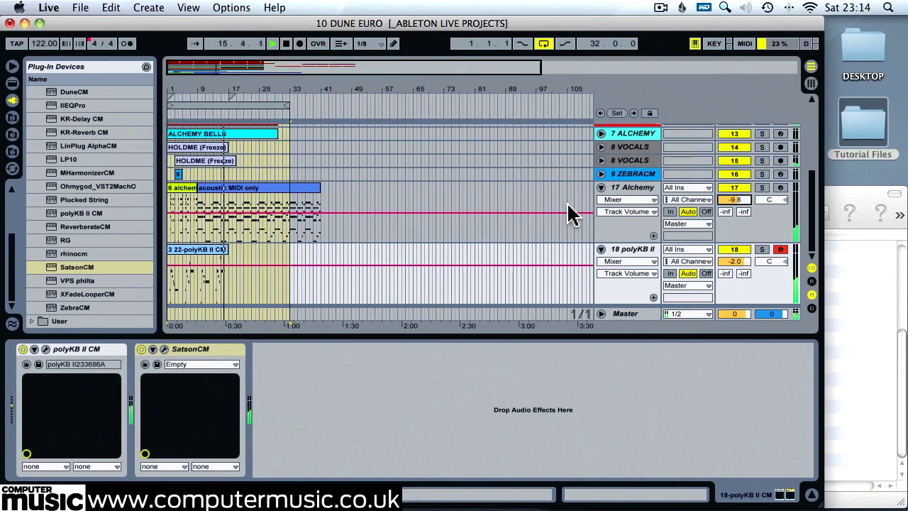
{"action": "key", "text": "space"}
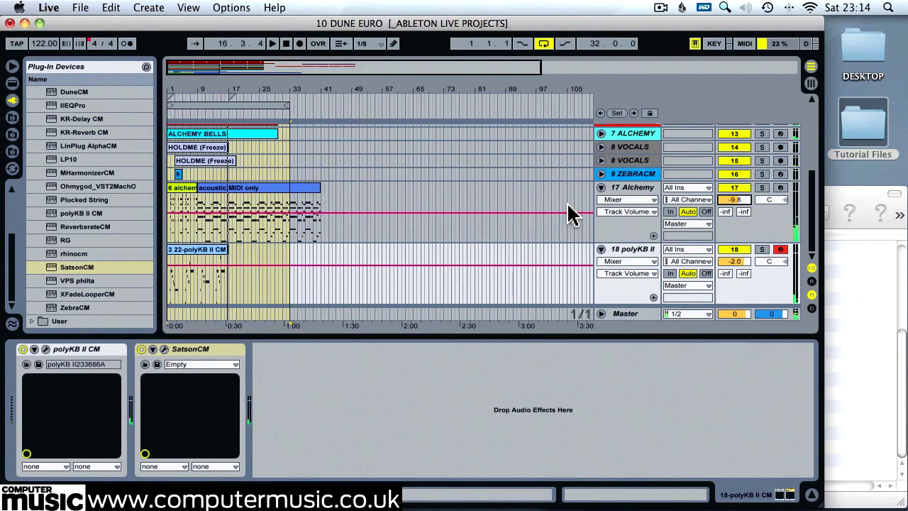